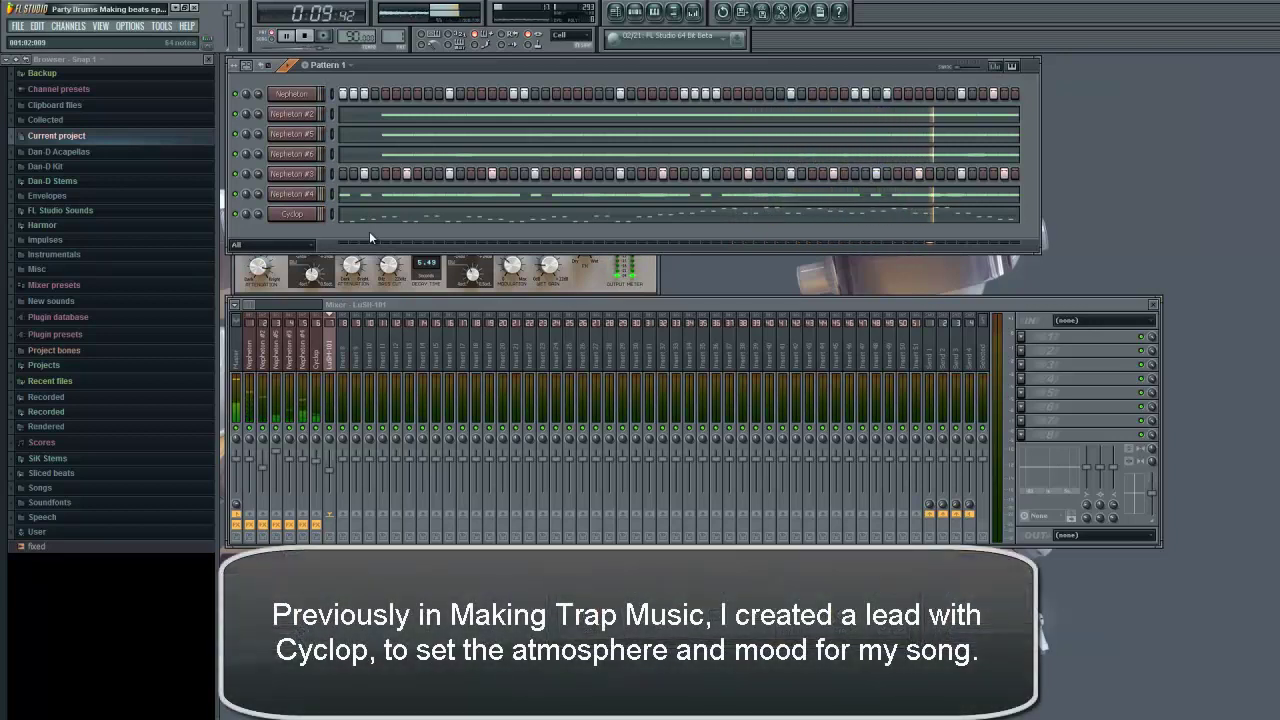
Stop playback and add a new LuSH-101 synthesizer channel to the project.
key(space)
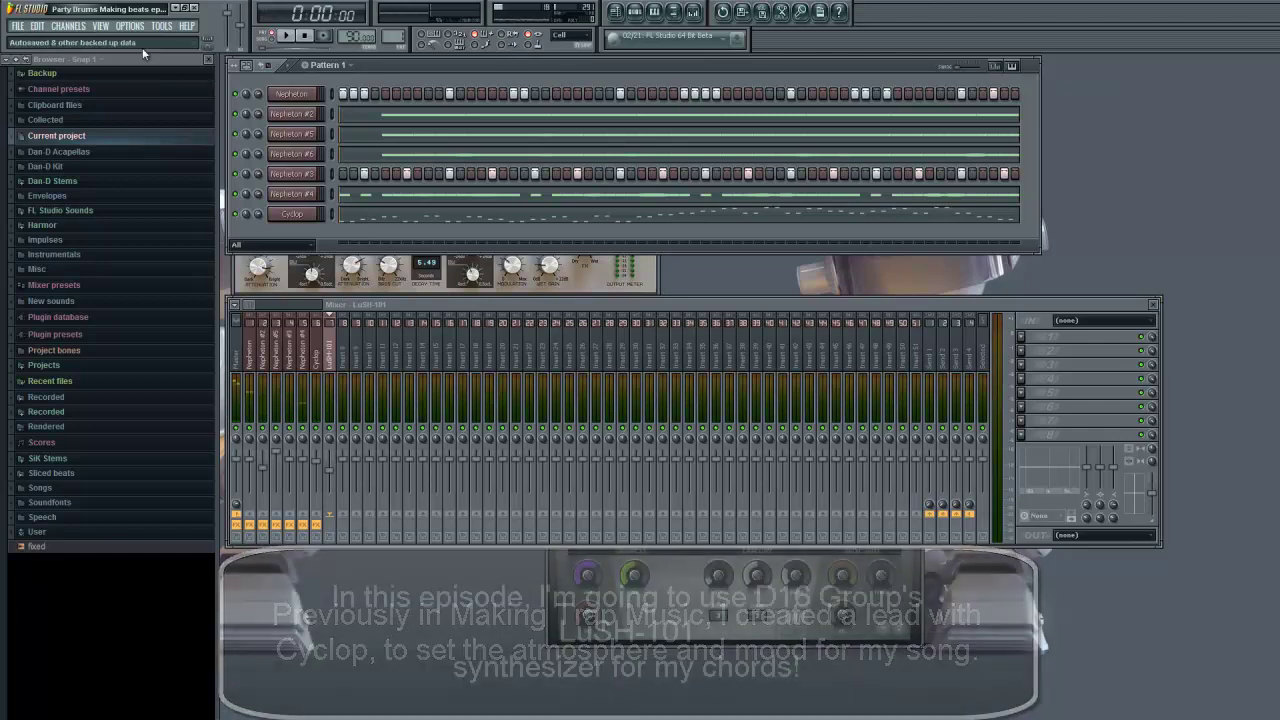
click(68, 25)
mouse_move(75, 35)
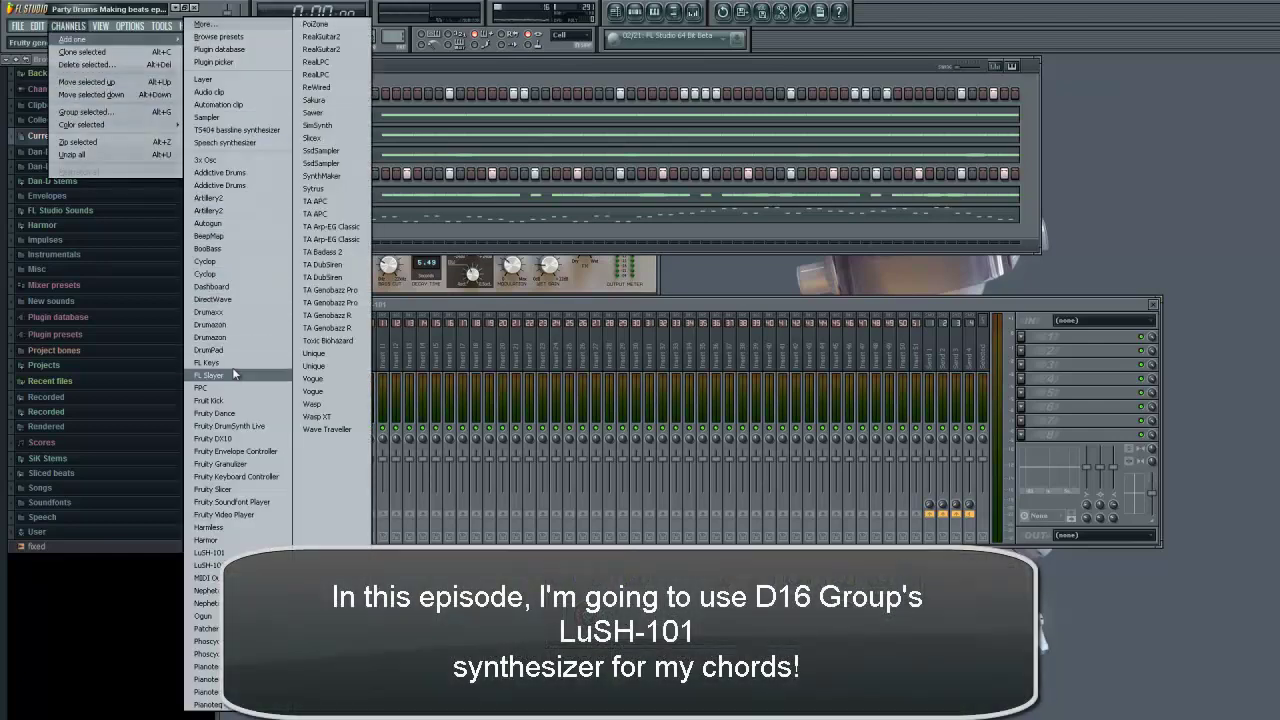
click(210, 553)
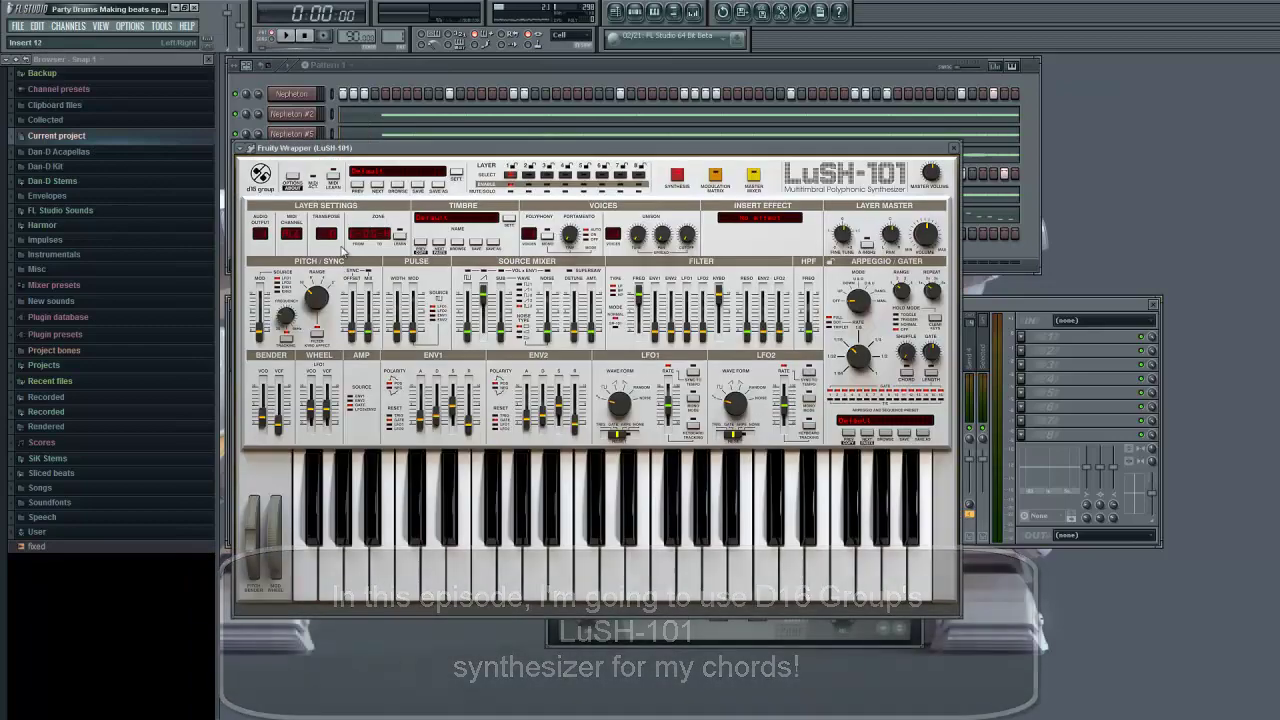
Audition Single Zone Poly presets in the LuSH-101 preset browser, including Backdoor, Catharsis, Dark Water, Destiny Awaits and Fat Octave.
click(335, 236)
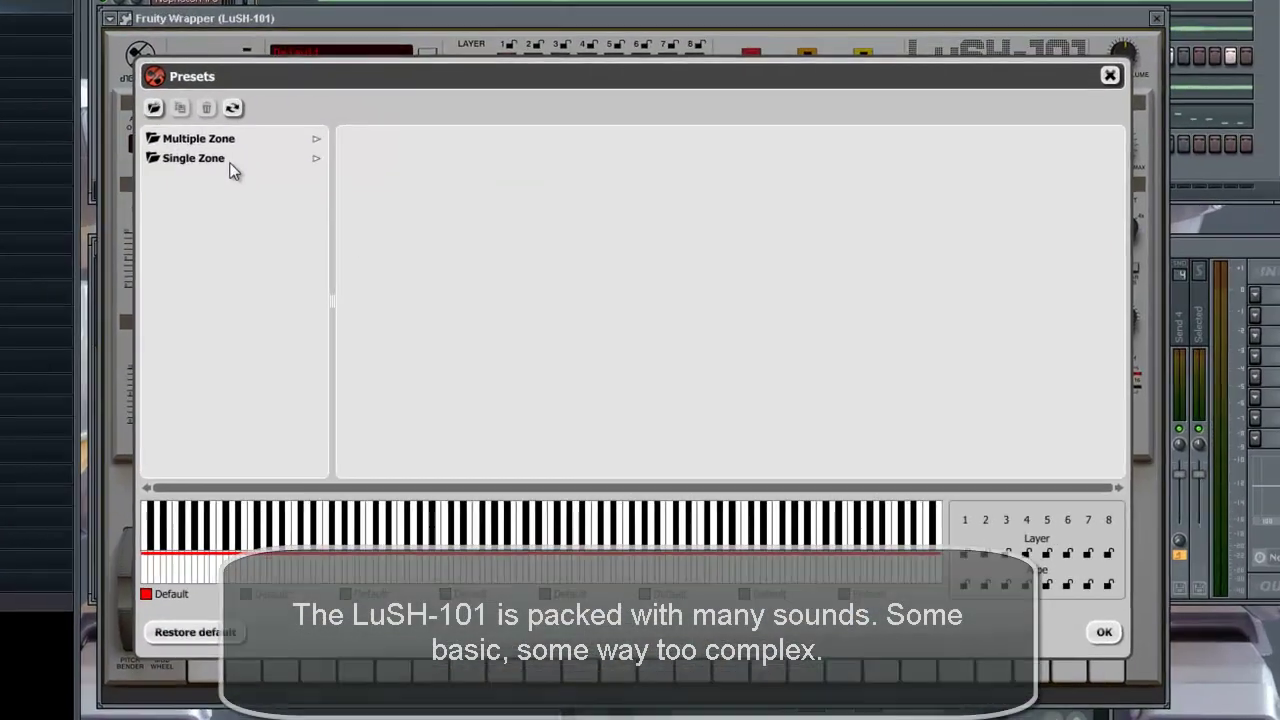
click(304, 232)
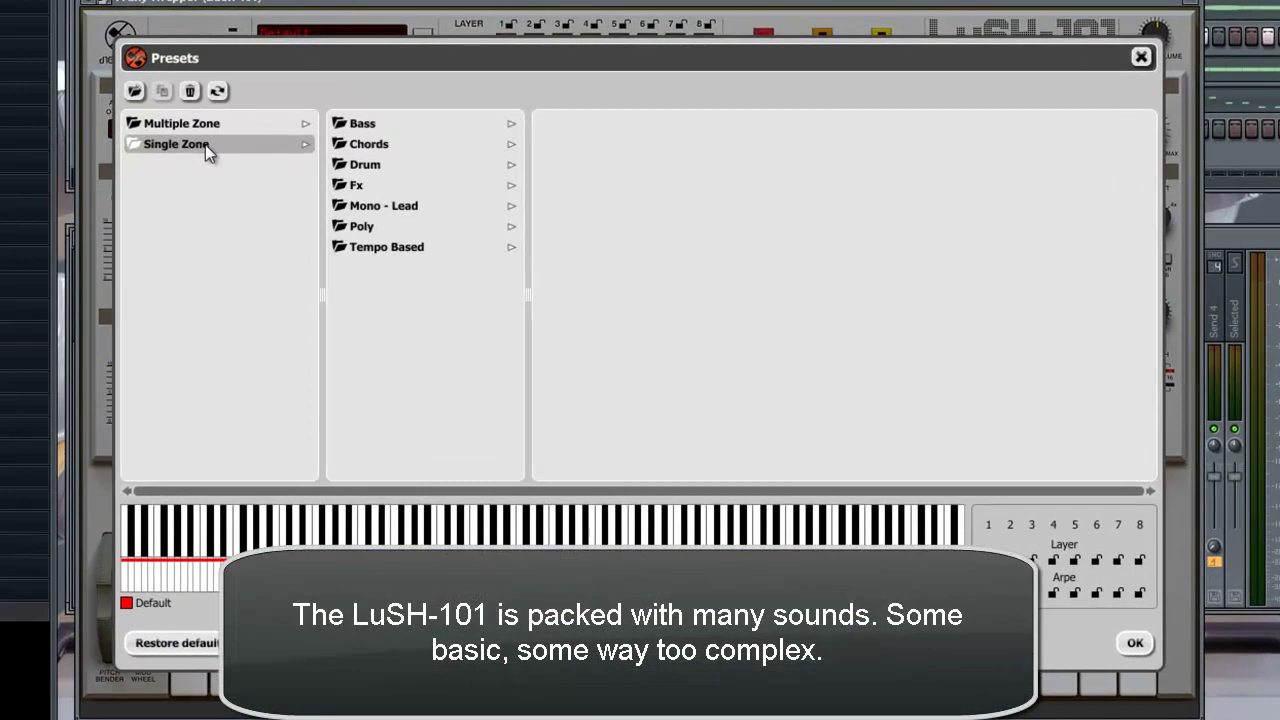
click(370, 228)
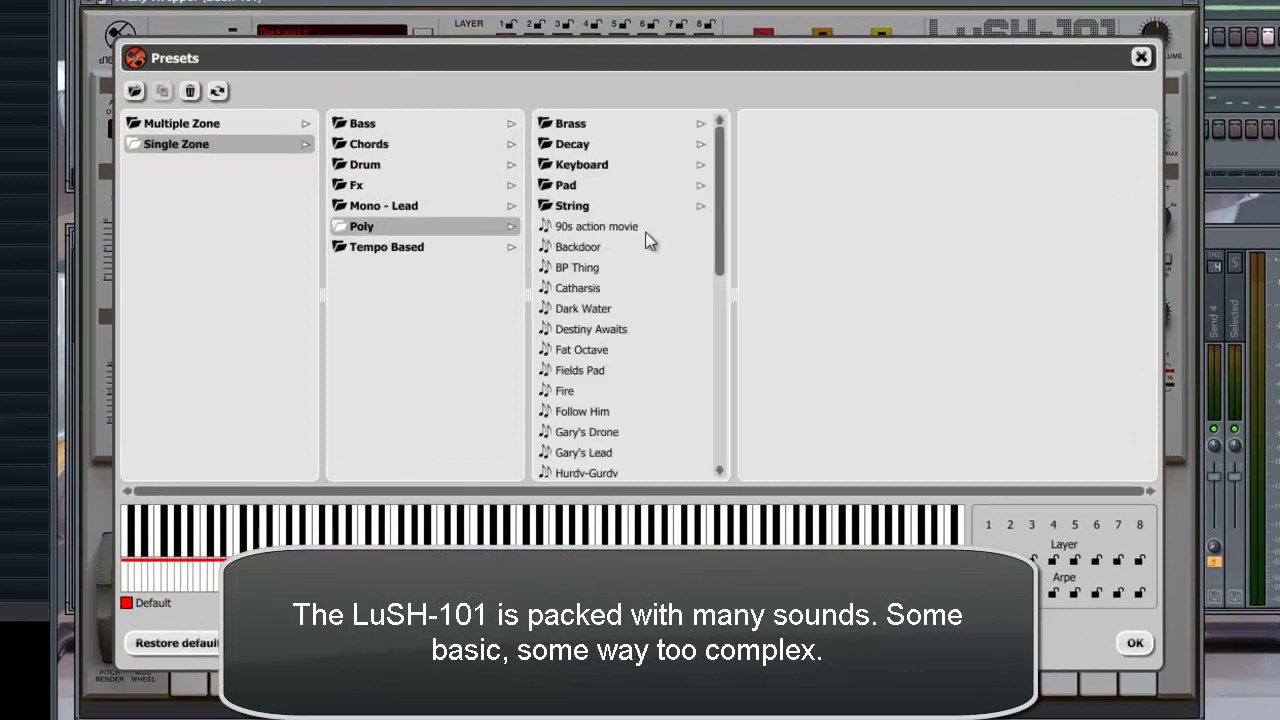
click(606, 250)
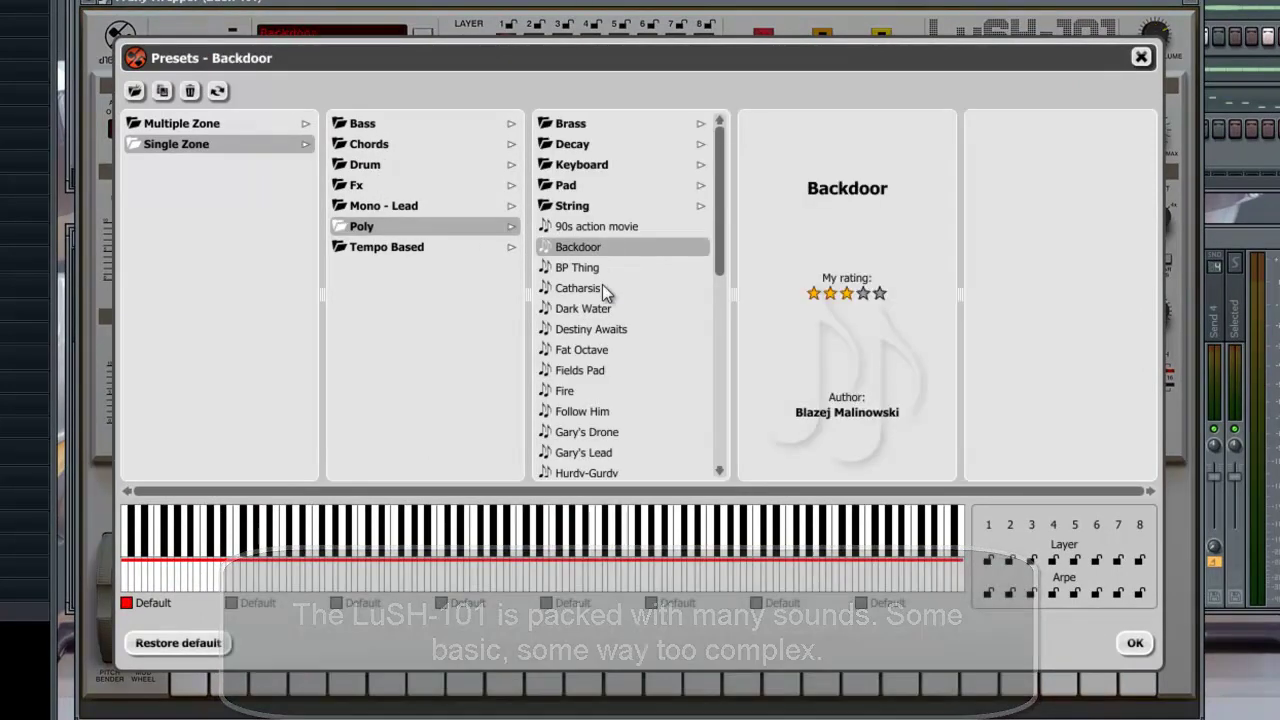
click(603, 288)
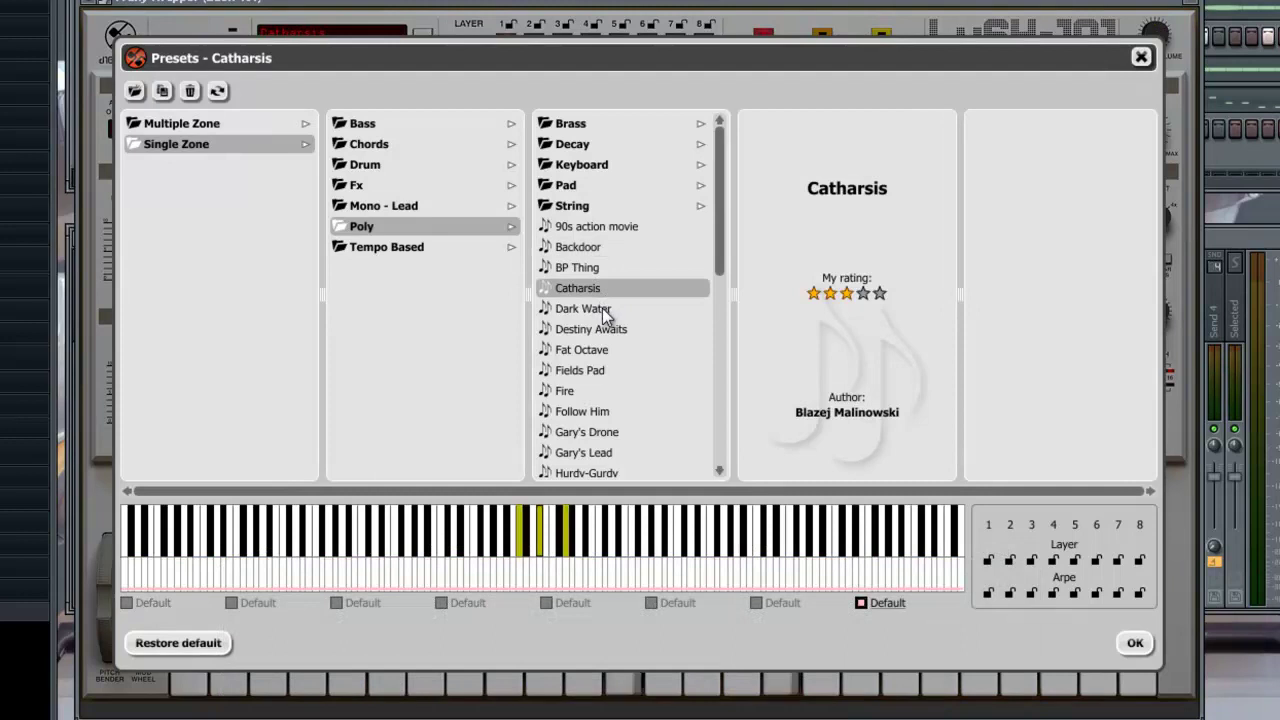
click(605, 310)
click(608, 331)
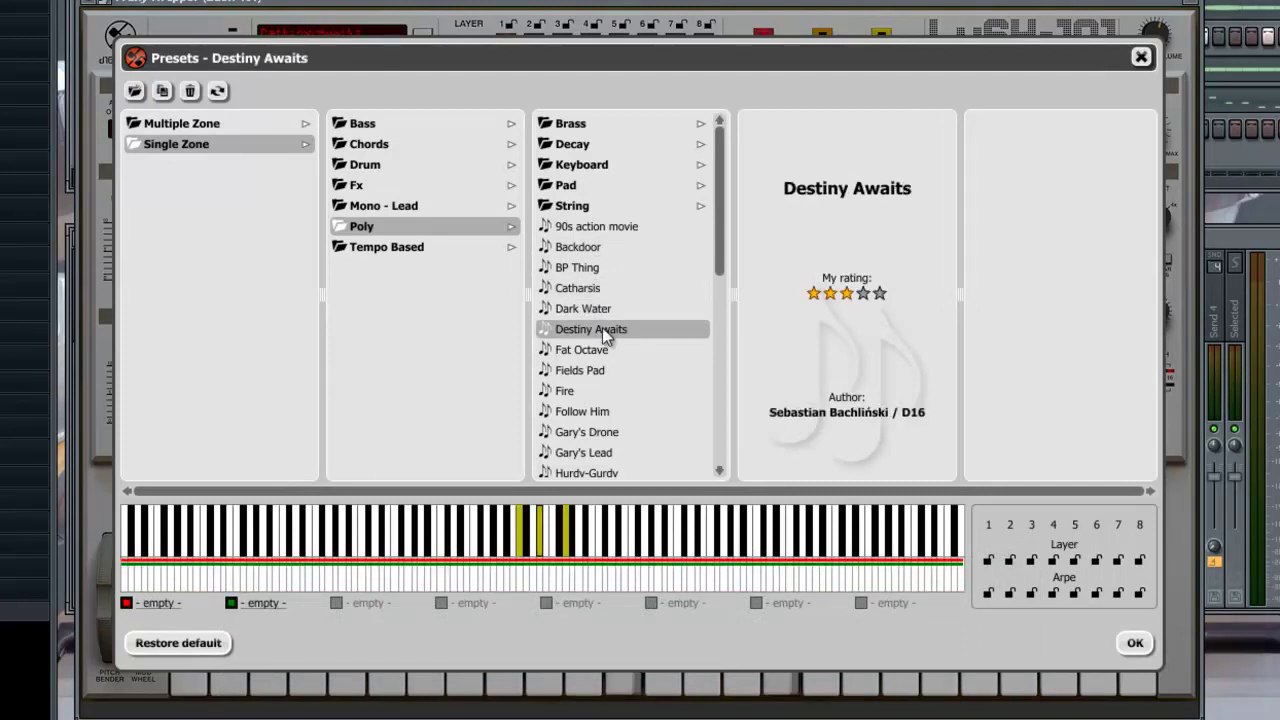
click(602, 349)
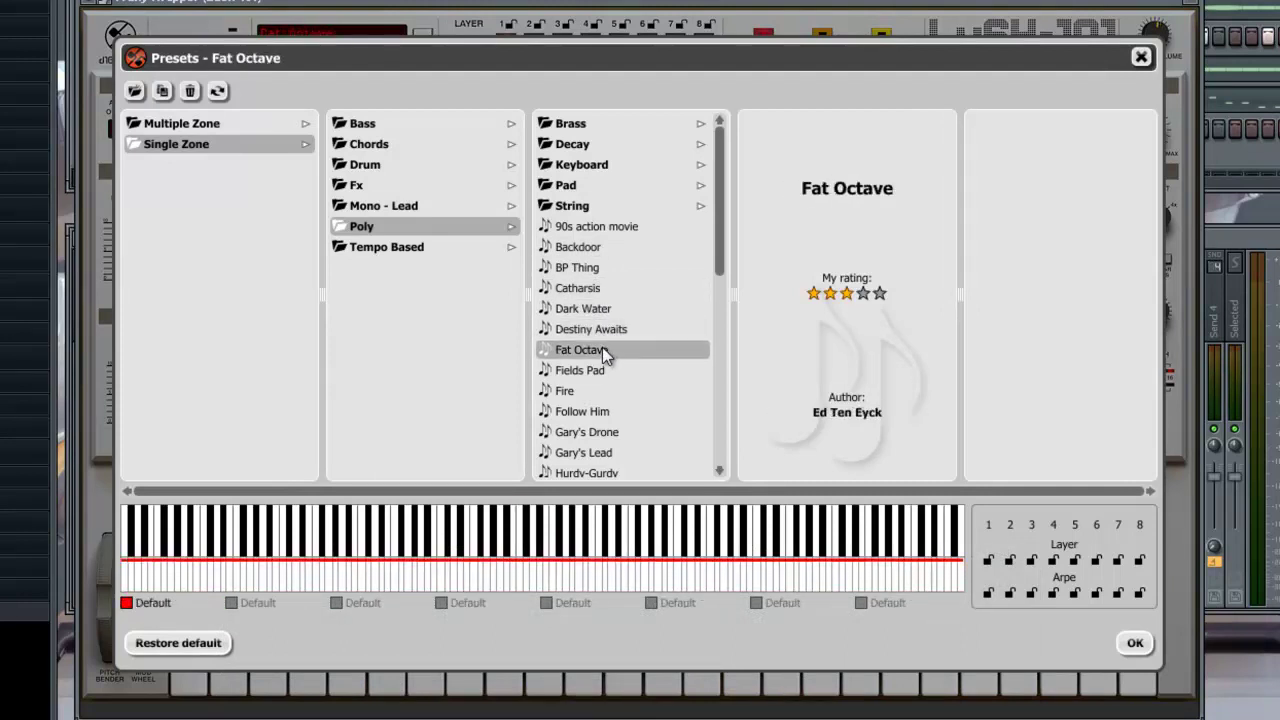
drag(720, 283, 740, 228)
Restore the default LuSH-101 sound and close the preset browser.
click(200, 645)
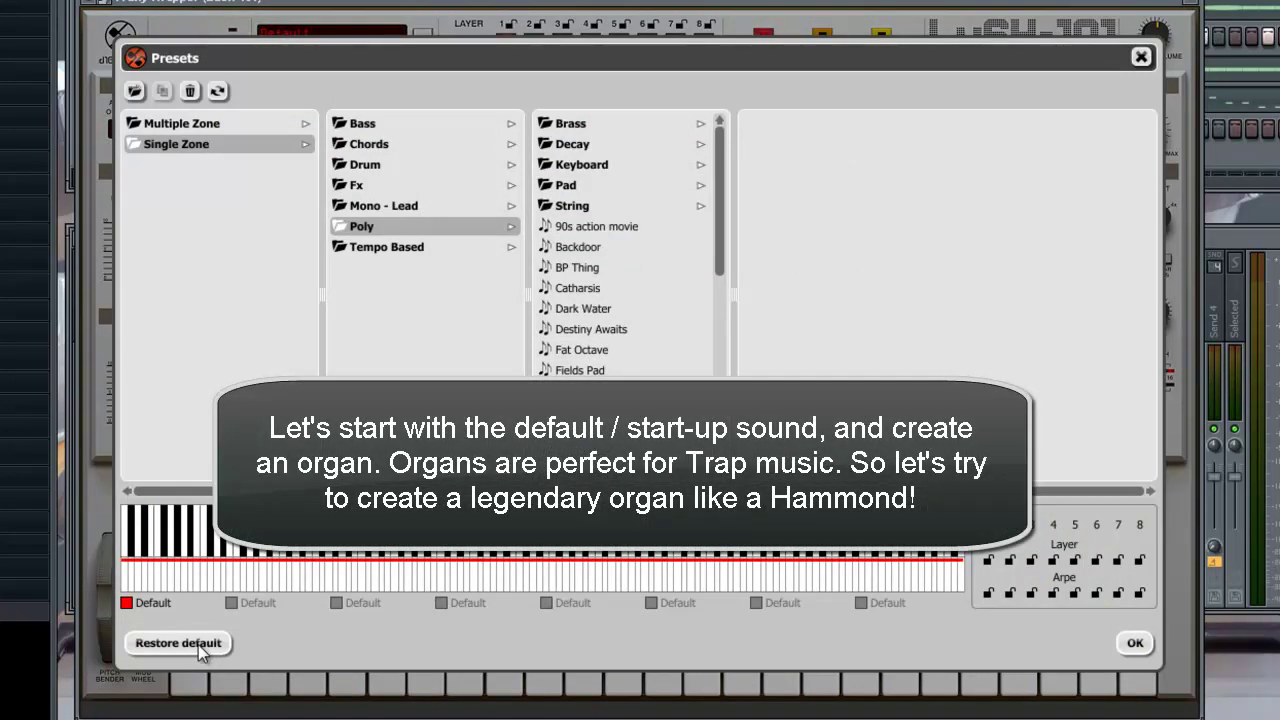
click(1141, 57)
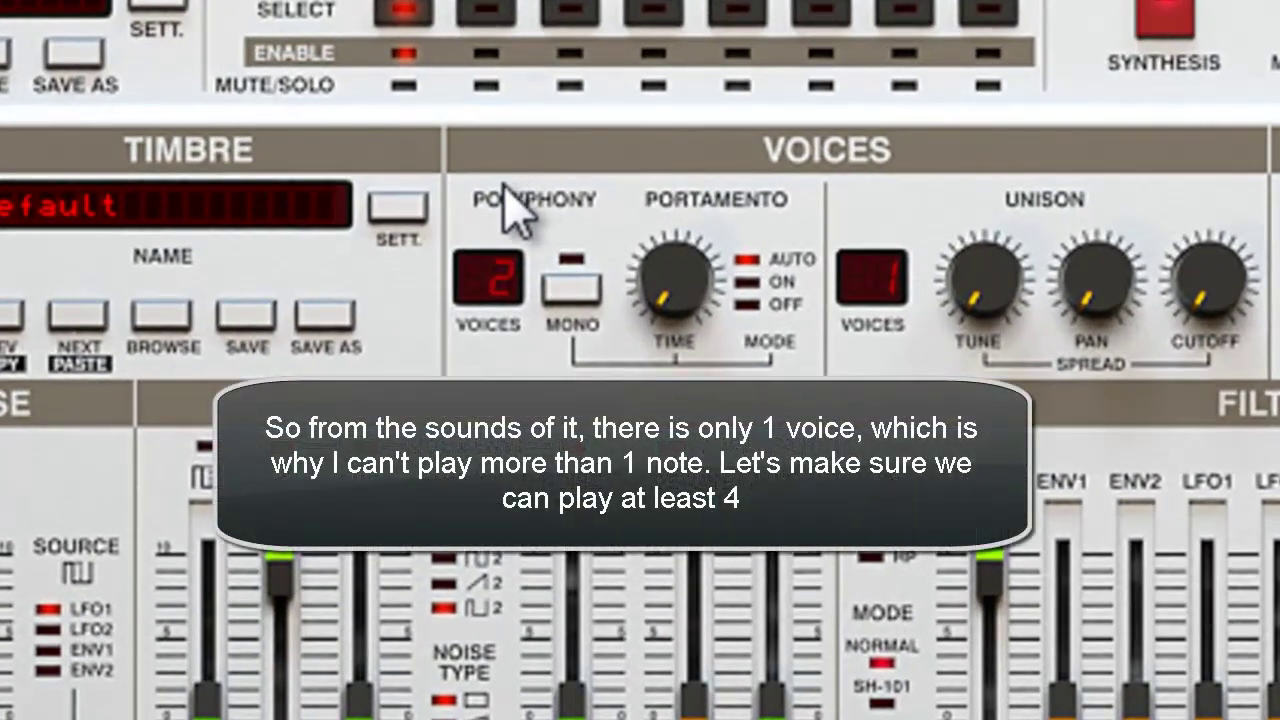
Set the polyphony to 4 voices and unison to 2 voices, and adjust the unison tune and pan spread.
drag(492, 290, 512, 212)
drag(512, 285, 510, 212)
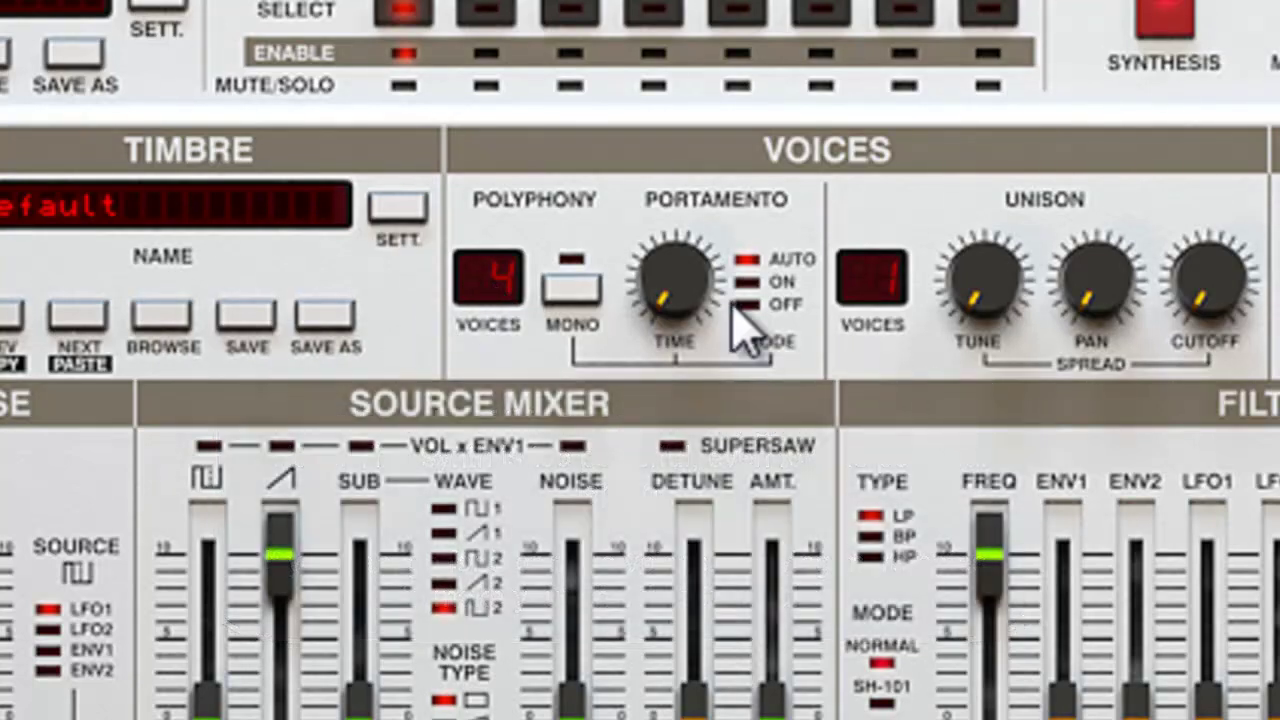
click(872, 285)
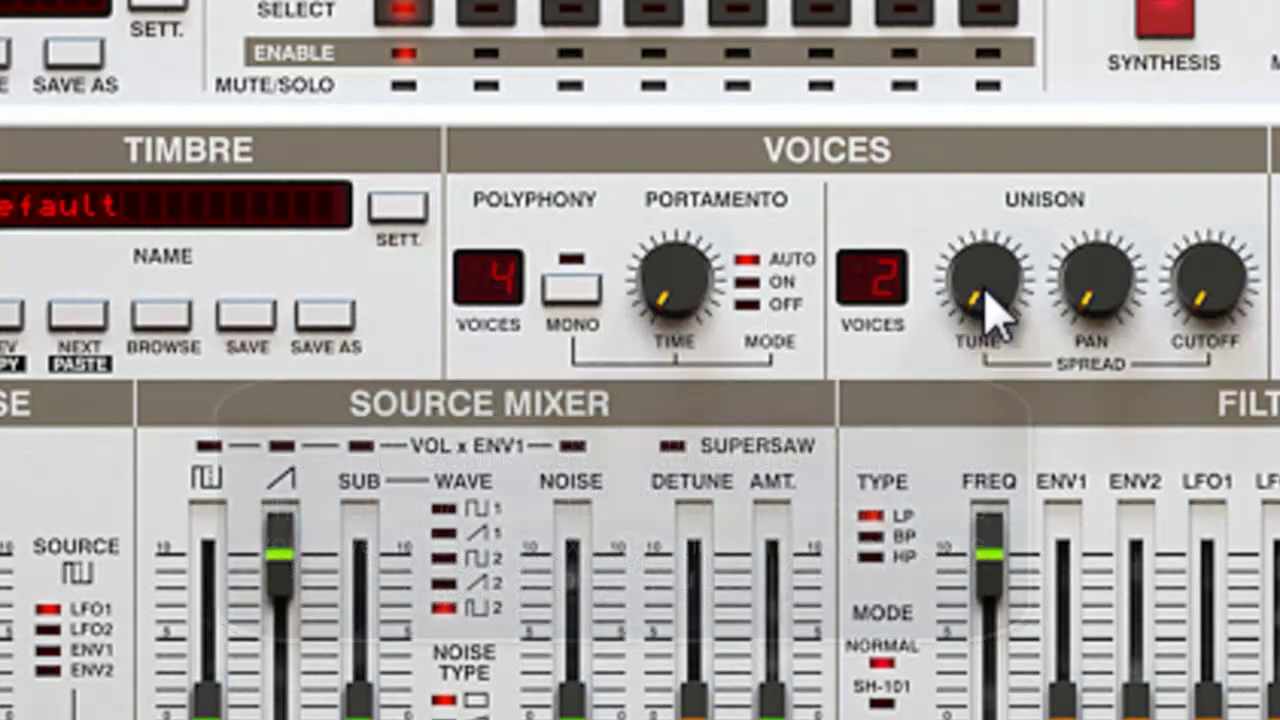
drag(990, 315, 1062, 0)
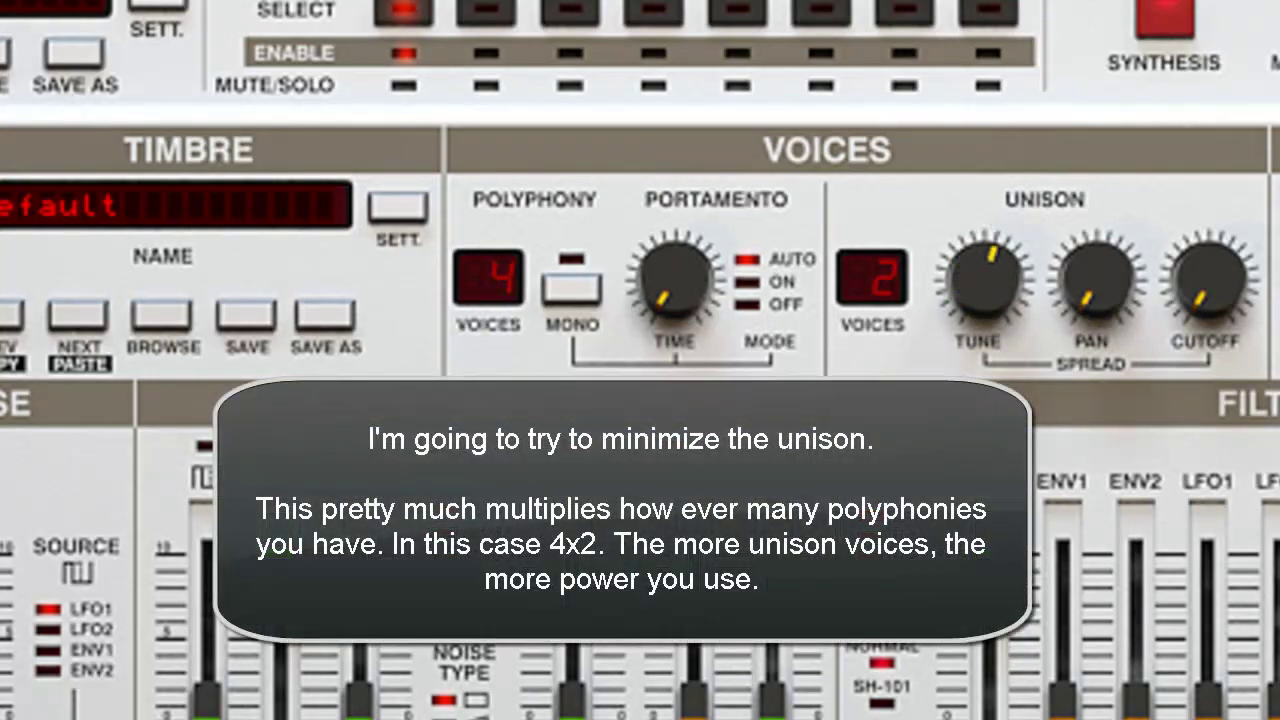
drag(1080, 290, 1219, 14)
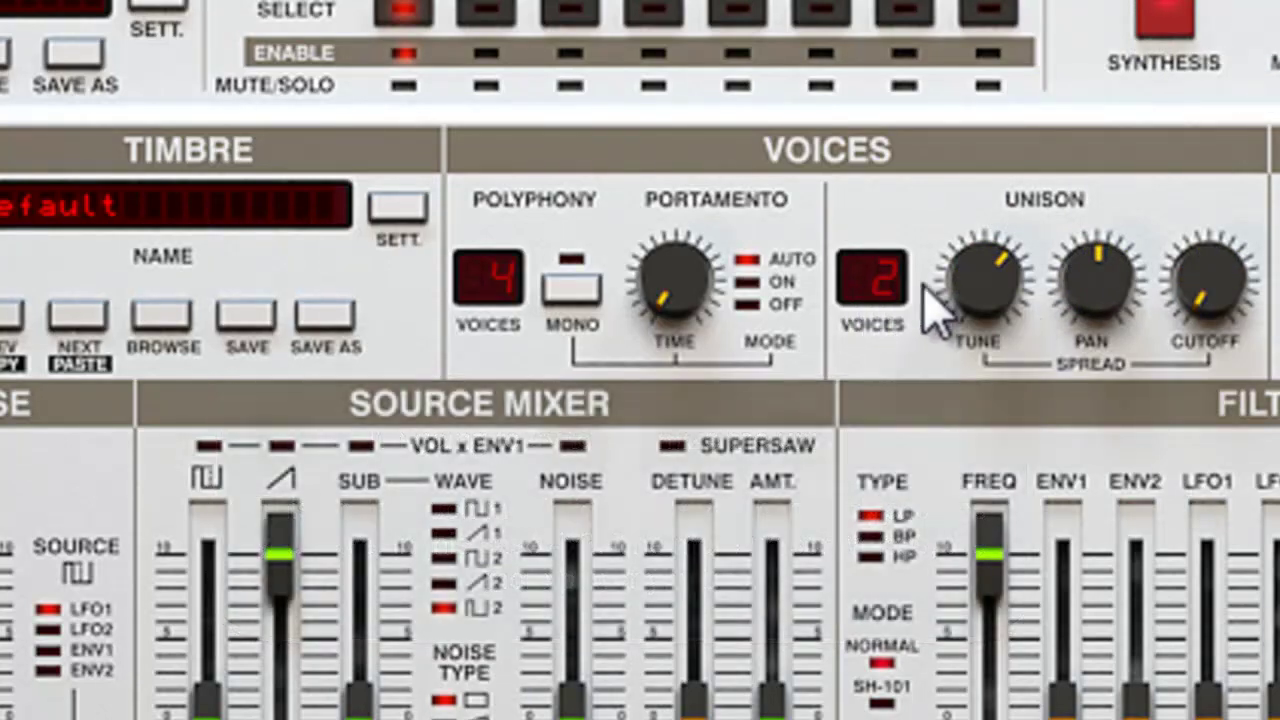
drag(1015, 370, 1071, 600)
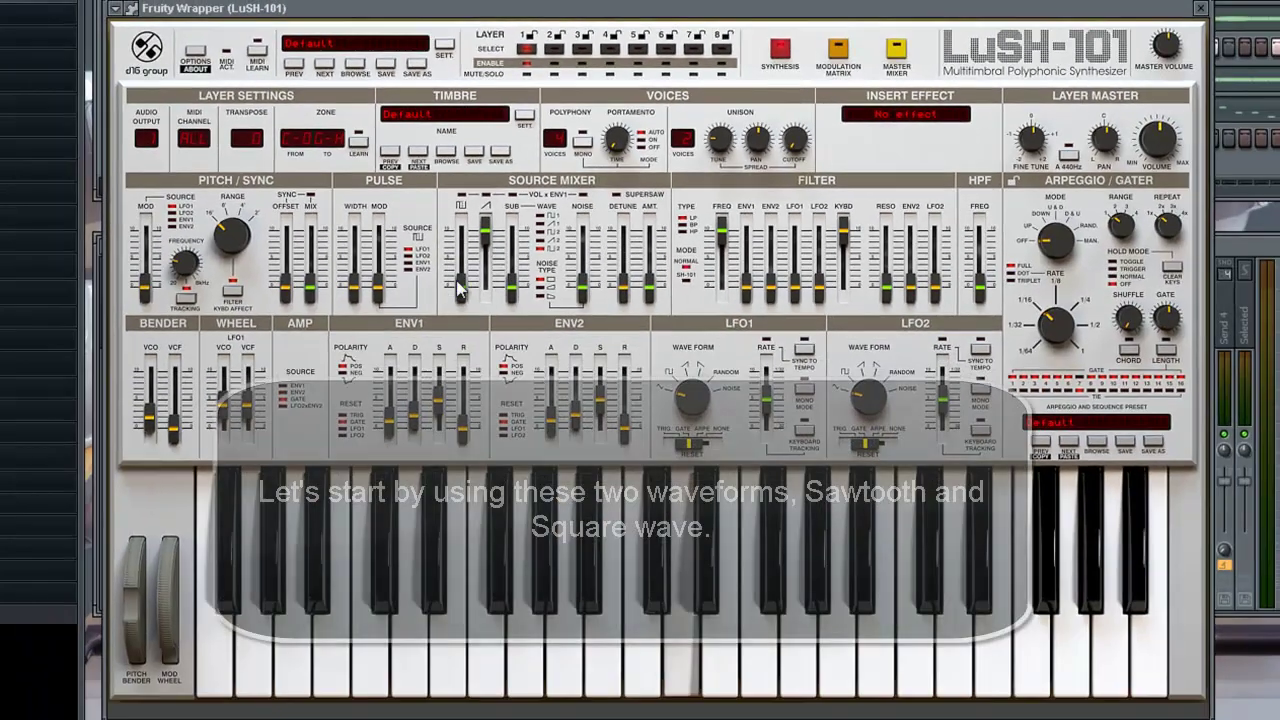
Raise the square wave volume to 78% in the source mixer and turn on VOL x ENV1 for the waveforms.
drag(205, 703, 206, 648)
drag(460, 262, 480, 95)
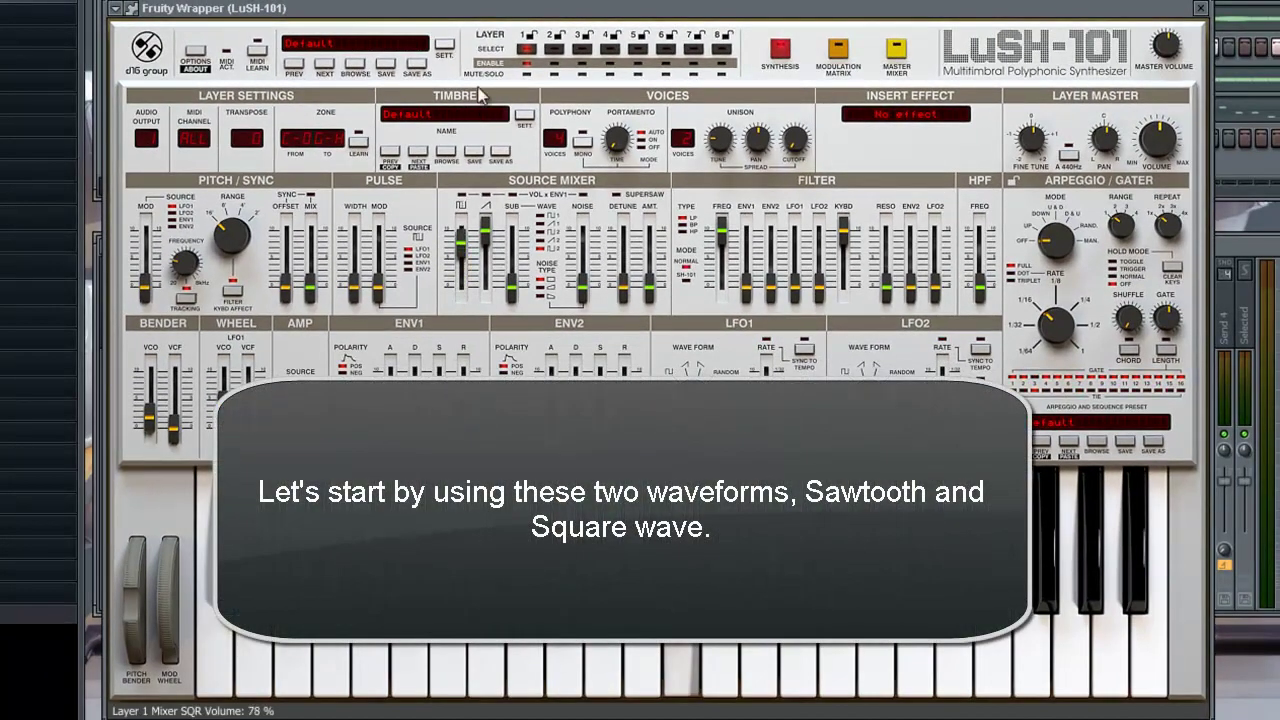
click(486, 195)
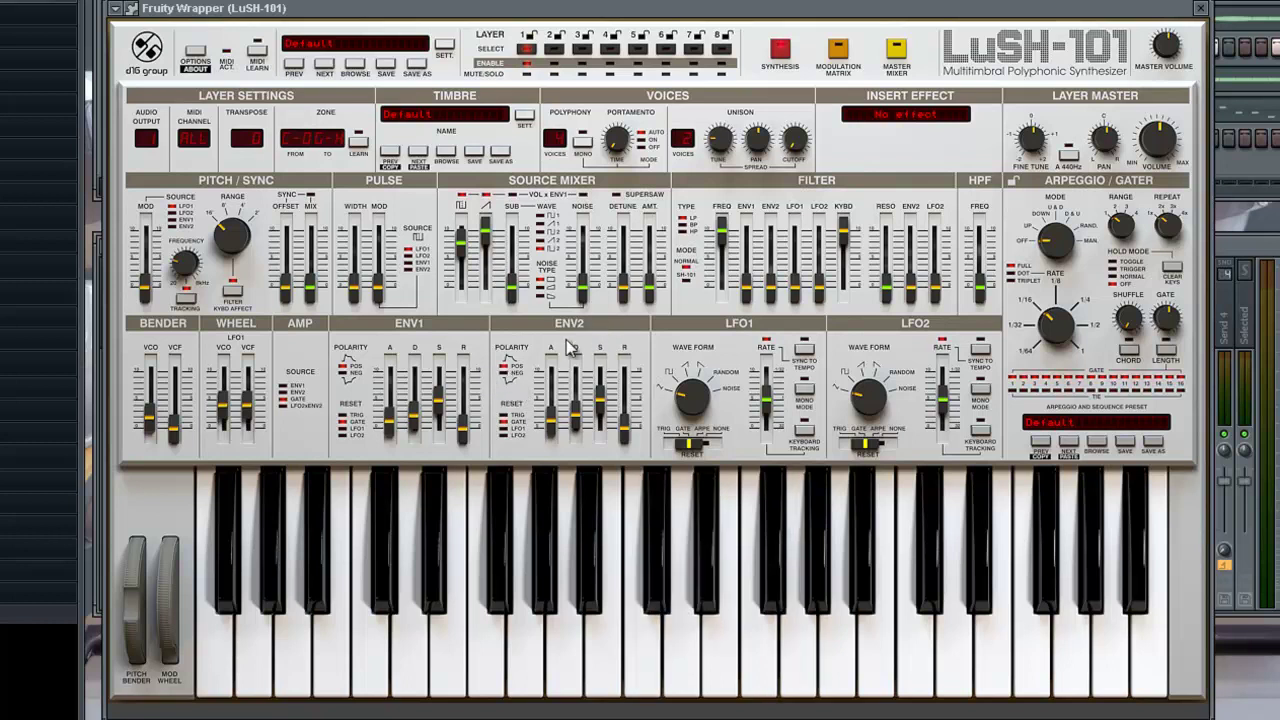
Shape layer 1's low-pass filter by lowering its frequency and setting the resonance to 61%.
drag(722, 228, 745, 382)
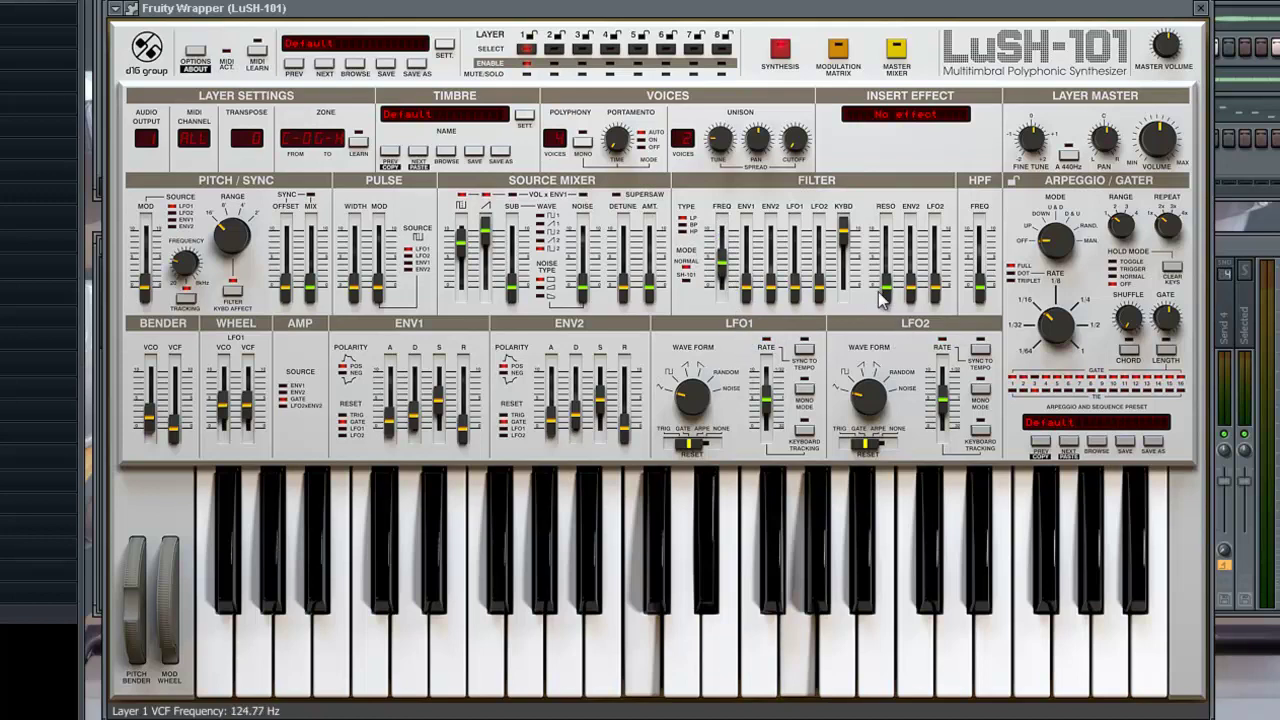
drag(888, 292, 918, 6)
drag(888, 232, 891, 286)
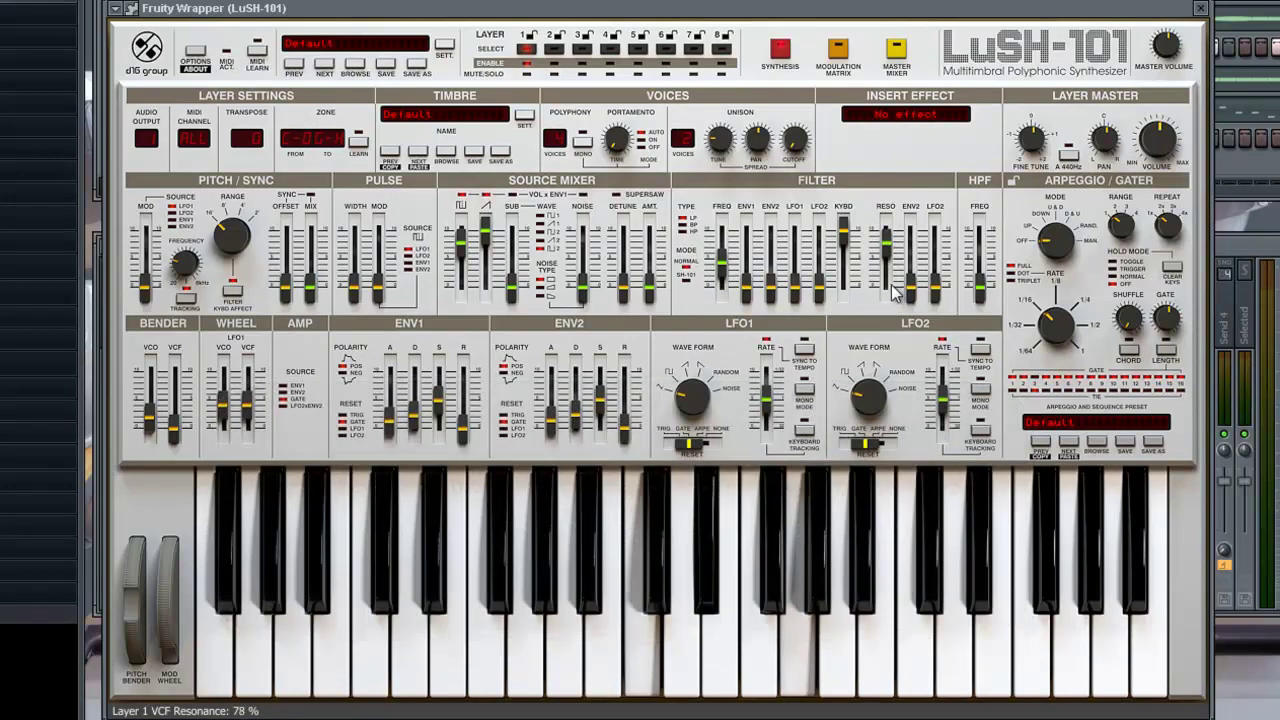
drag(727, 268, 731, 298)
drag(885, 248, 883, 298)
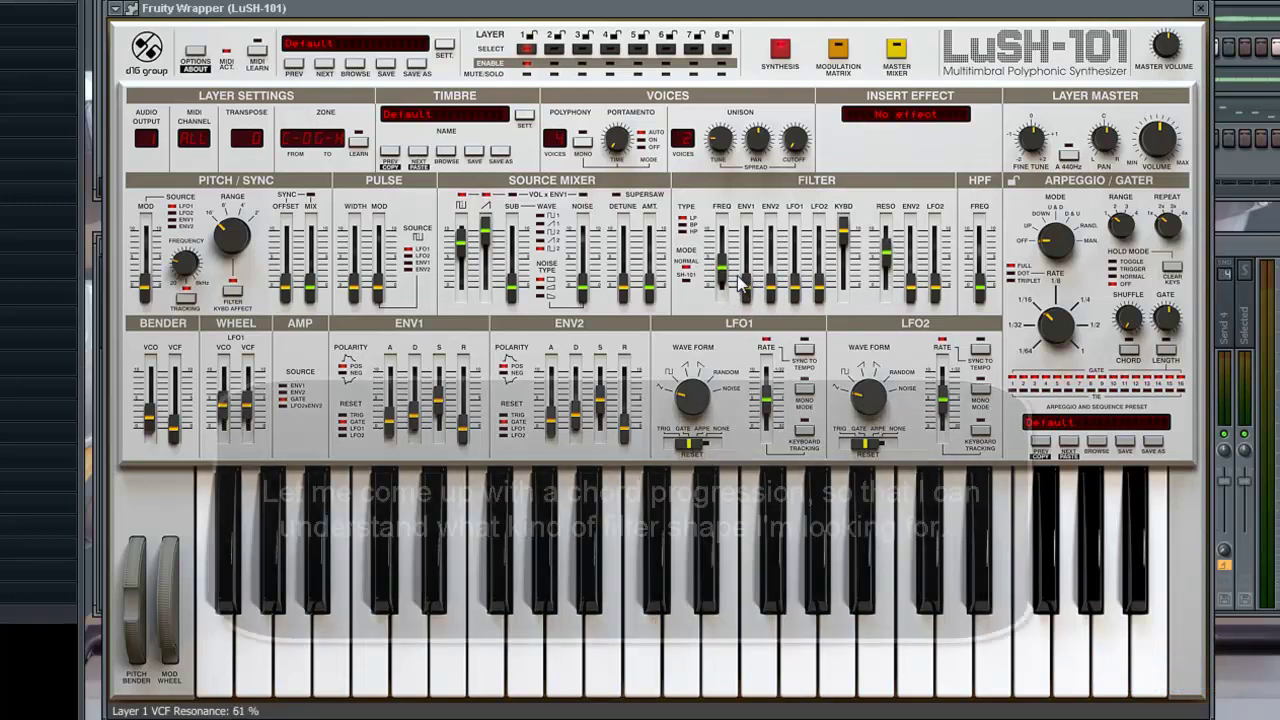
mouse_move(722, 270)
mouse_down()
mouse_move(723, 251)
mouse_move(724, 266)
mouse_up()
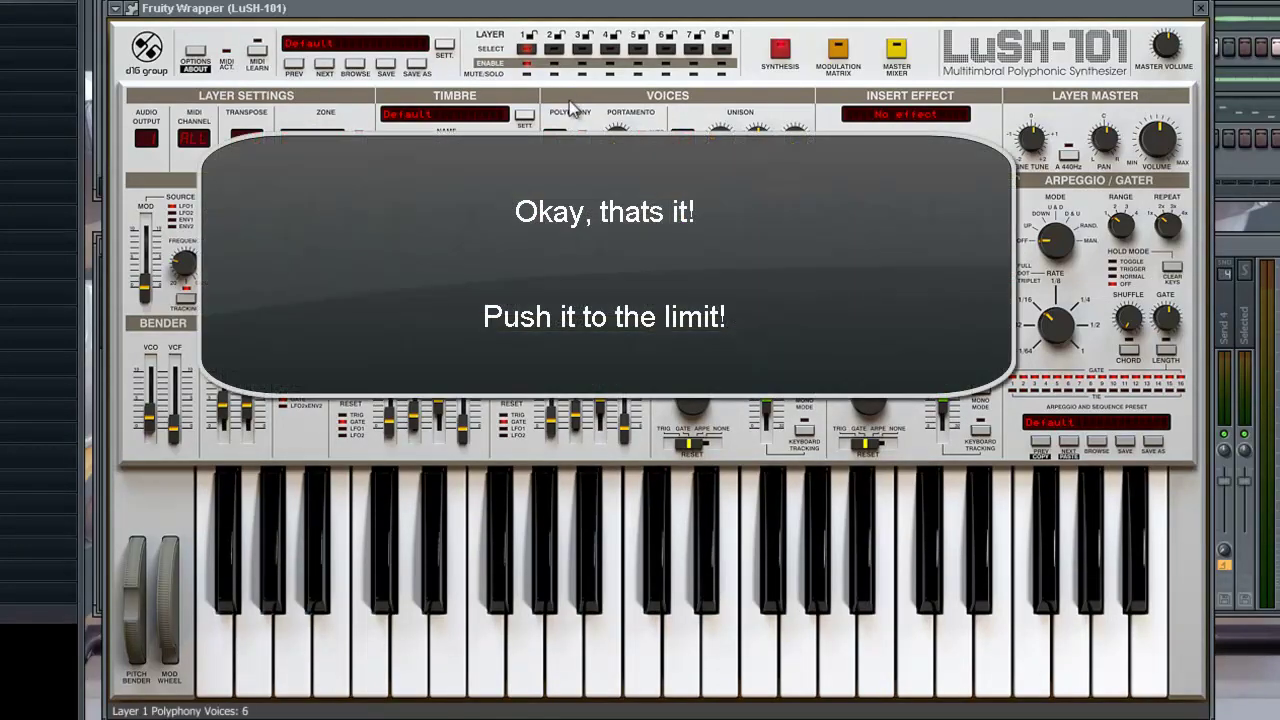
Raise layer 1's number of polyphony voices and enable layer 2.
drag(572, 107, 574, 60)
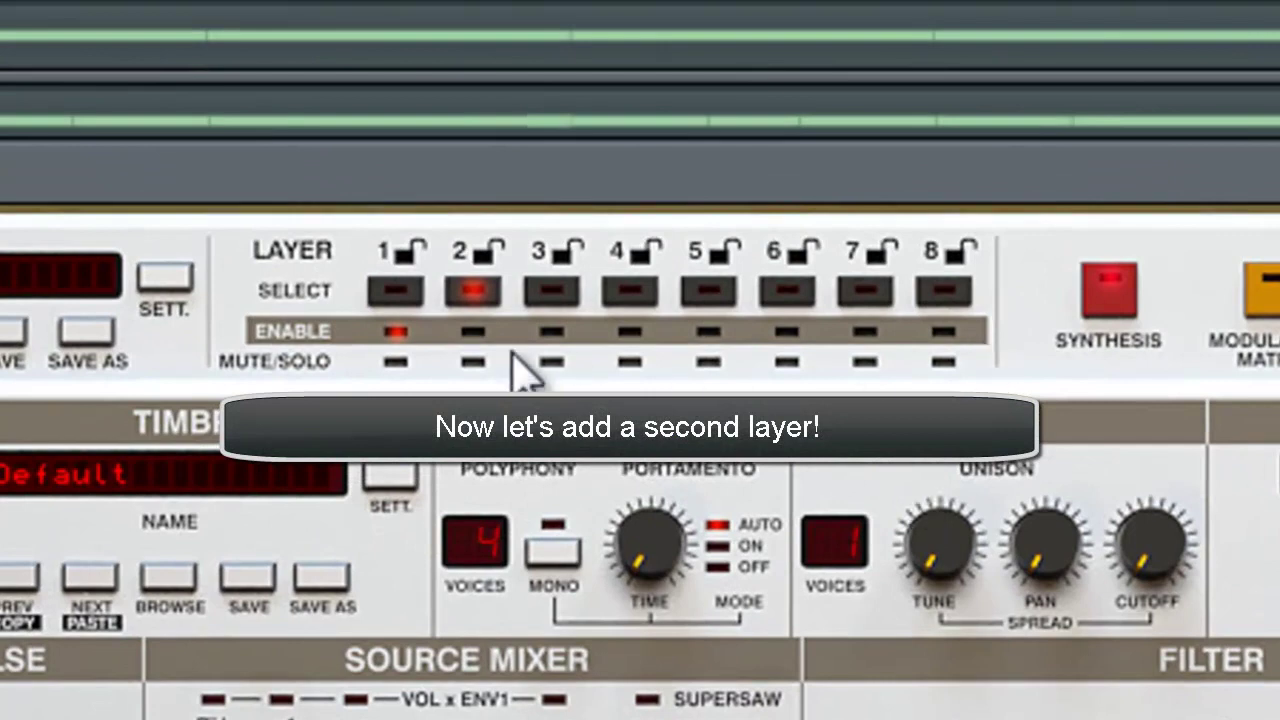
click(473, 331)
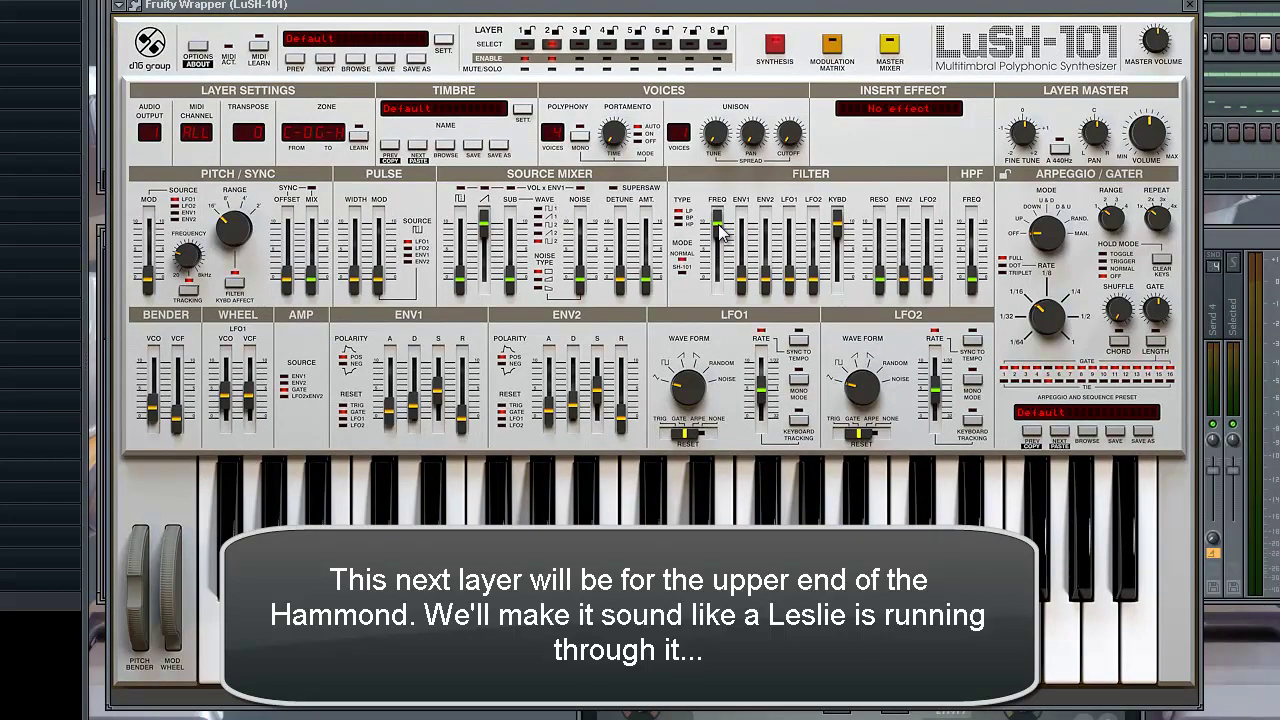
Lower layer 2's filter frequency to about 5 on the scale and raise its resonance to the maximum of 10.
drag(722, 230, 730, 314)
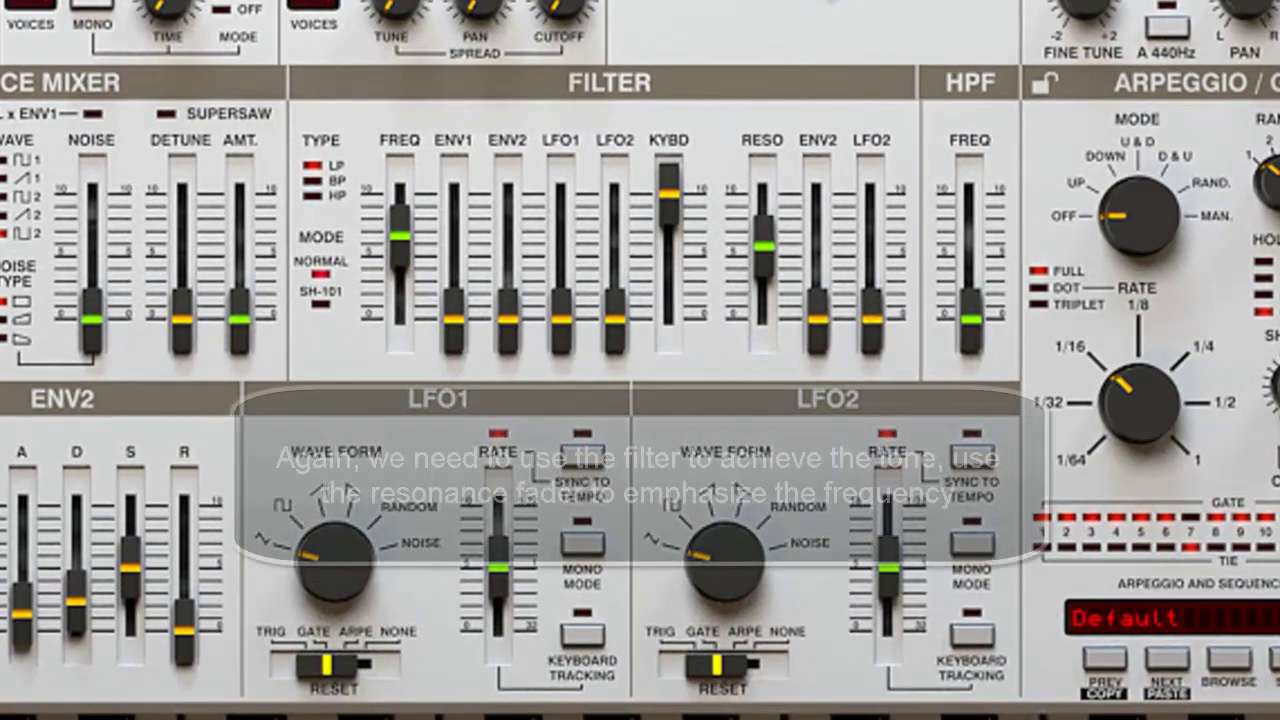
drag(873, 284, 872, 219)
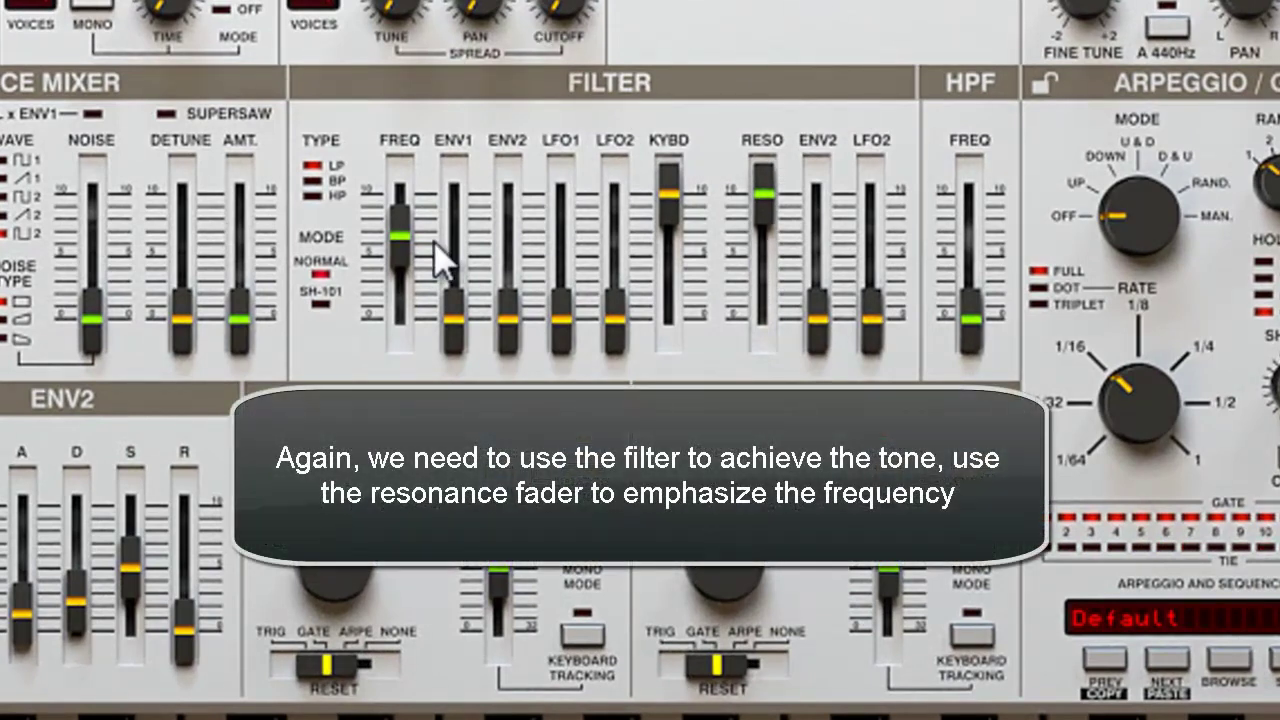
drag(404, 246, 409, 306)
mouse_move(409, 326)
mouse_down()
mouse_move(406, 356)
mouse_move(404, 341)
mouse_up()
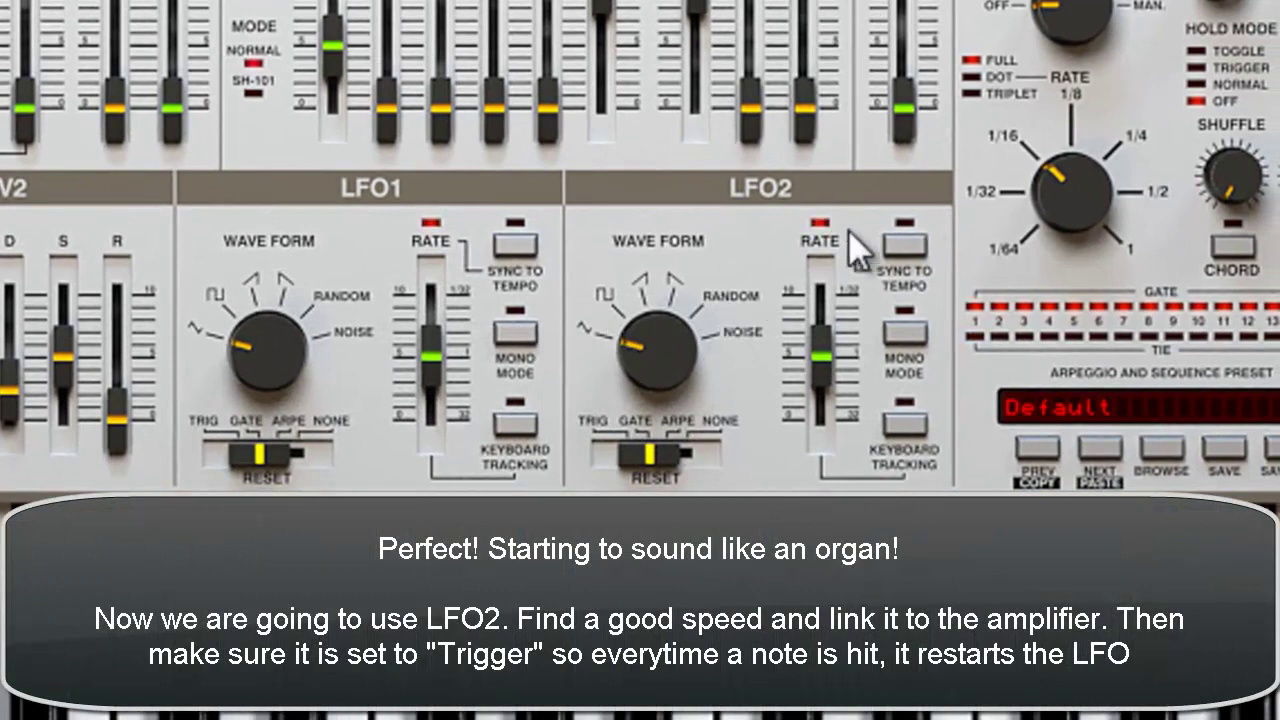
Sync layer 2's LFO2 to tempo with a mid-range rate and set its reset mode to Trig.
click(905, 247)
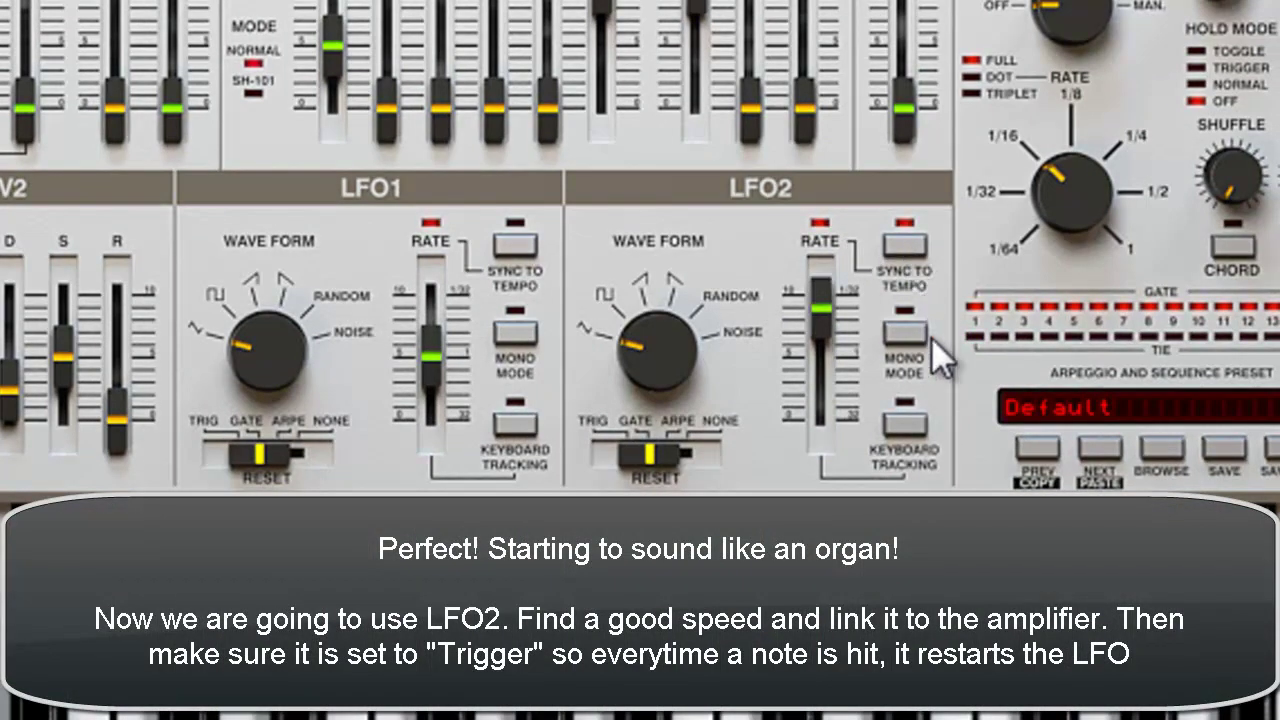
drag(812, 340, 832, 347)
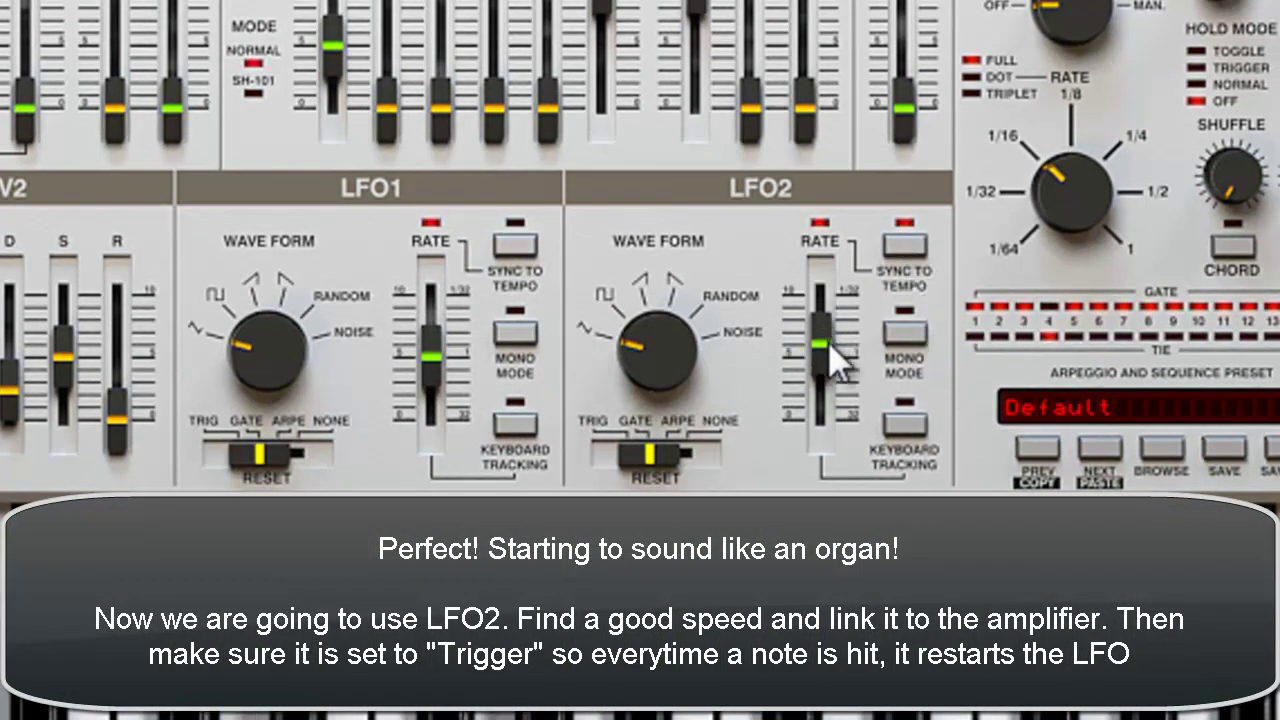
click(602, 452)
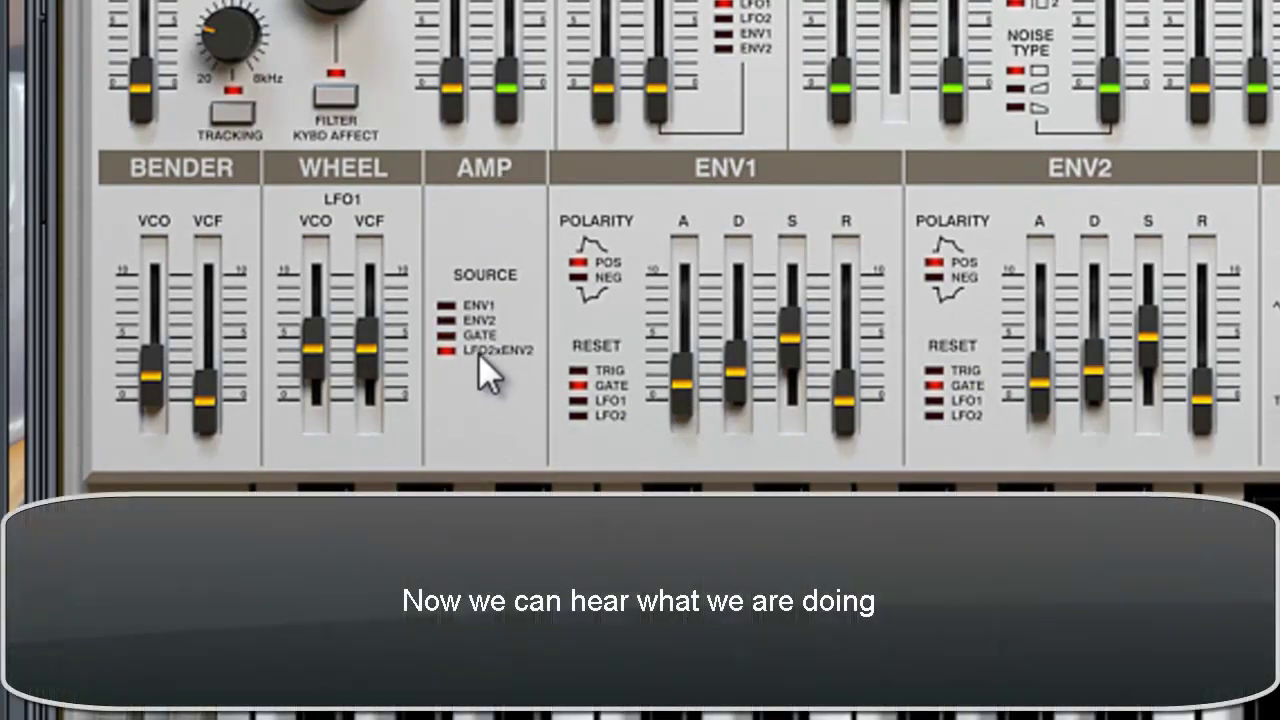
Set layer 2's amplifier source to LFO2xENV2 and raise the LFO2 rate to its maximum of 1/32.
click(478, 353)
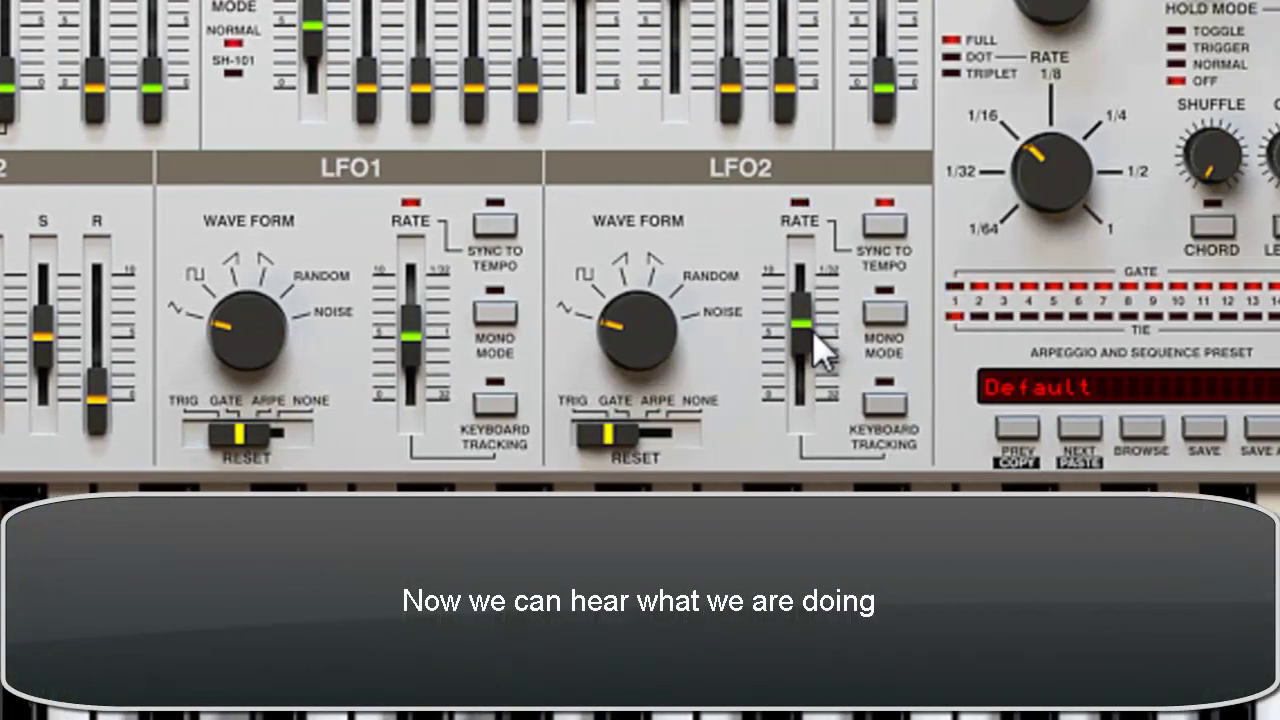
drag(812, 330, 814, 200)
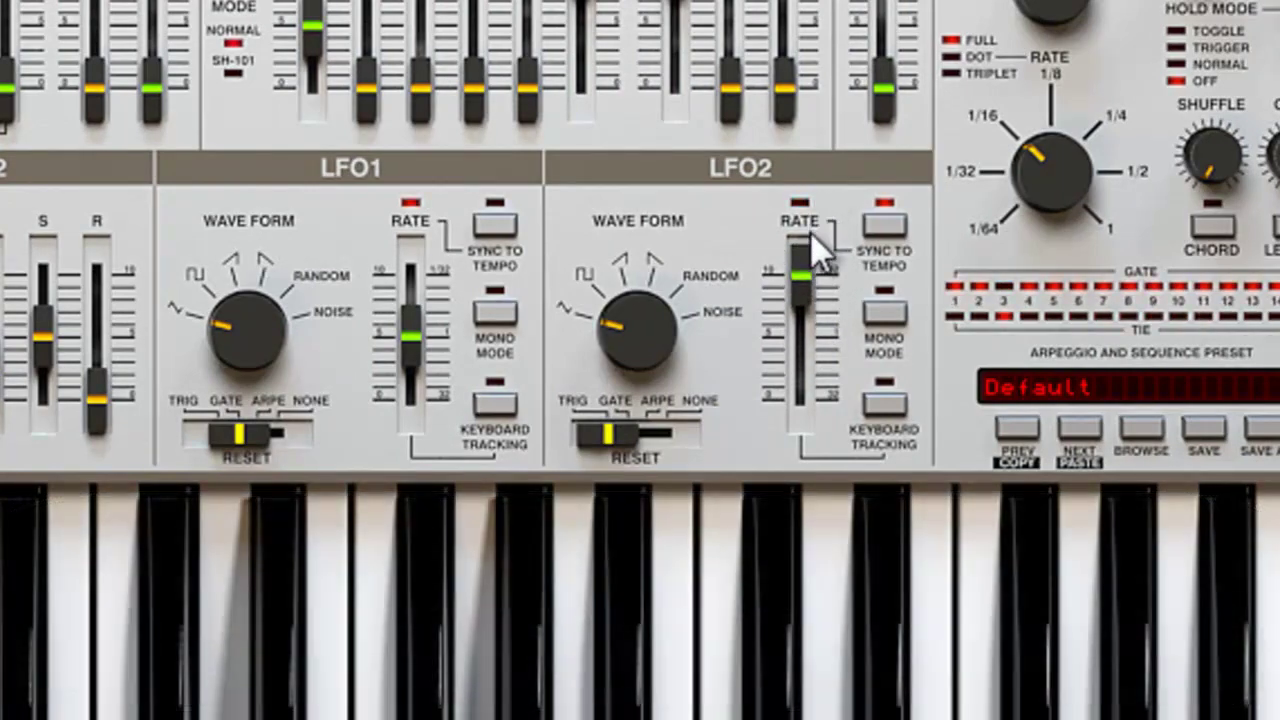
mouse_move(810, 265)
mouse_down()
mouse_move(808, 298)
mouse_move(808, 229)
mouse_move(806, 270)
mouse_up()
Try the sawtooth waveform on LFO2 and return it to sine, keeping the fastest rate and Trig reset.
click(660, 254)
drag(662, 241, 694, 277)
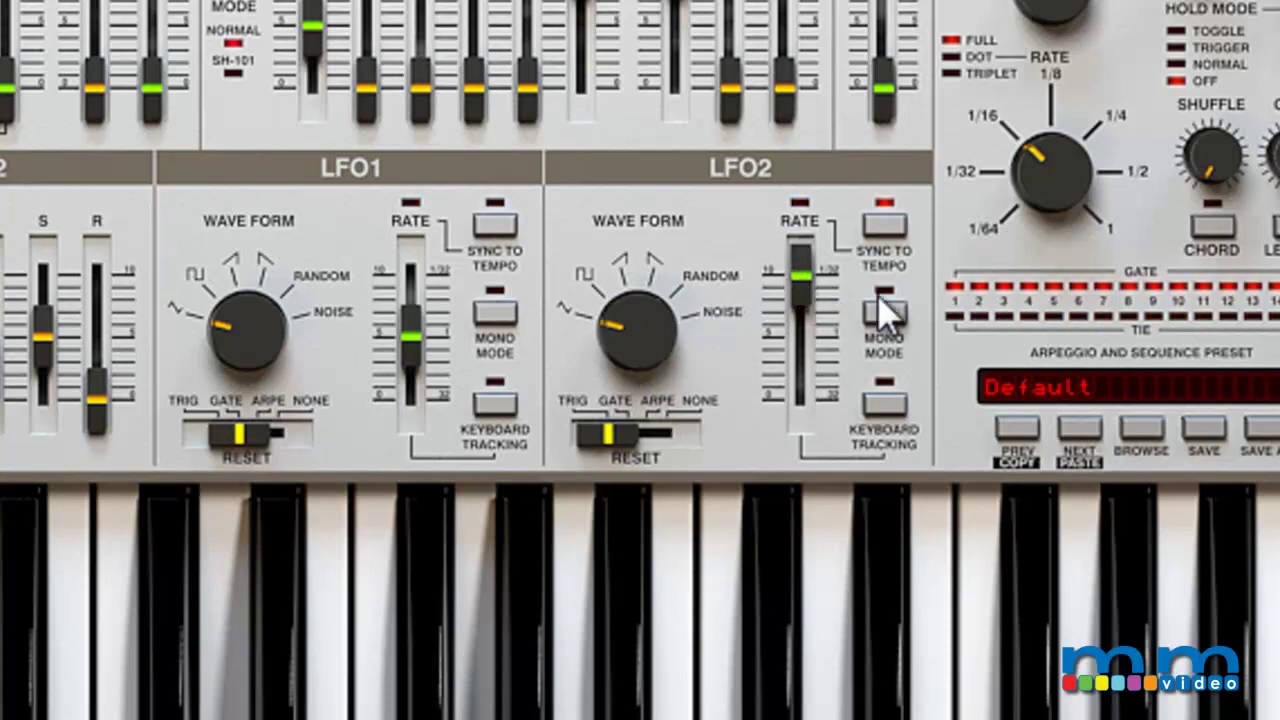
mouse_move(810, 256)
mouse_down()
mouse_move(808, 294)
mouse_move(808, 251)
mouse_up()
mouse_move(606, 443)
mouse_down()
mouse_move(666, 443)
mouse_move(590, 450)
mouse_up()
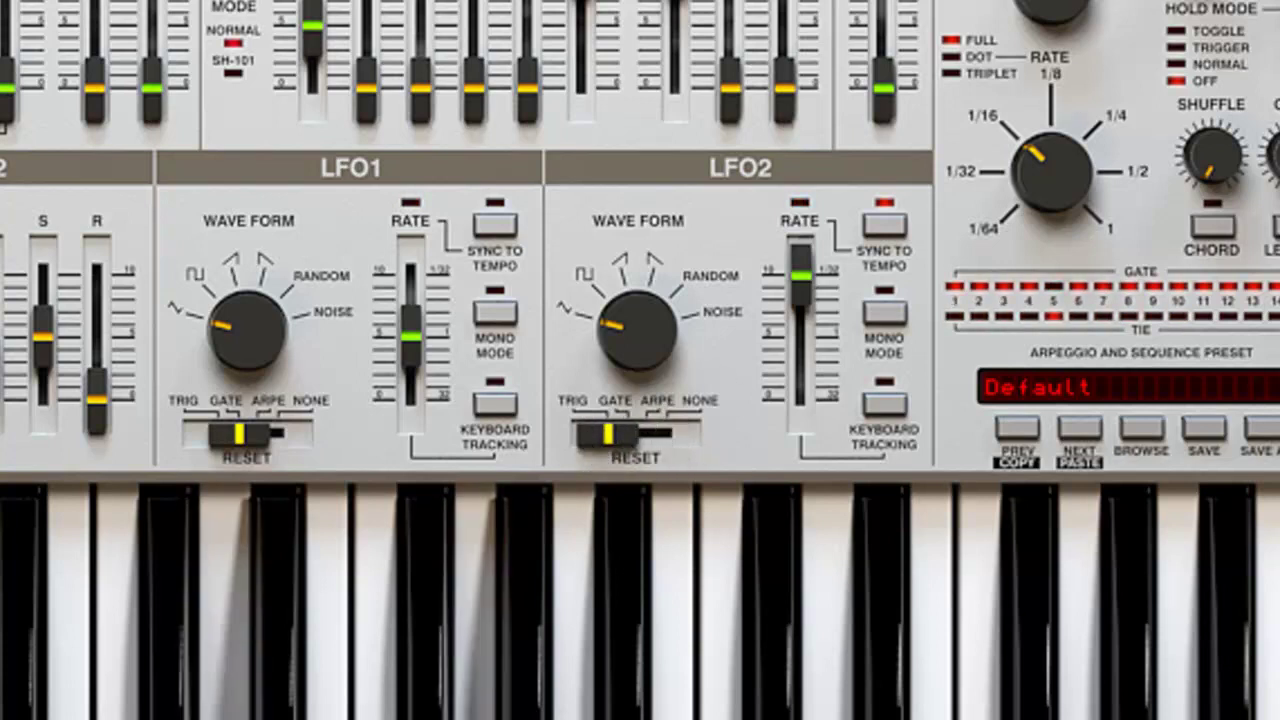